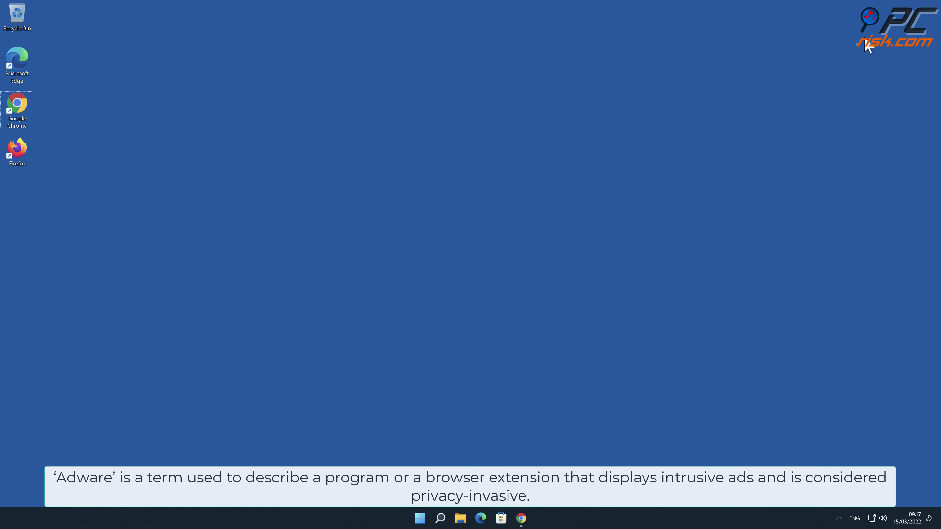
# Restore the Chrome window that shows the Health Adviser Chrome Web Store page.
pyautogui.click(522, 519)
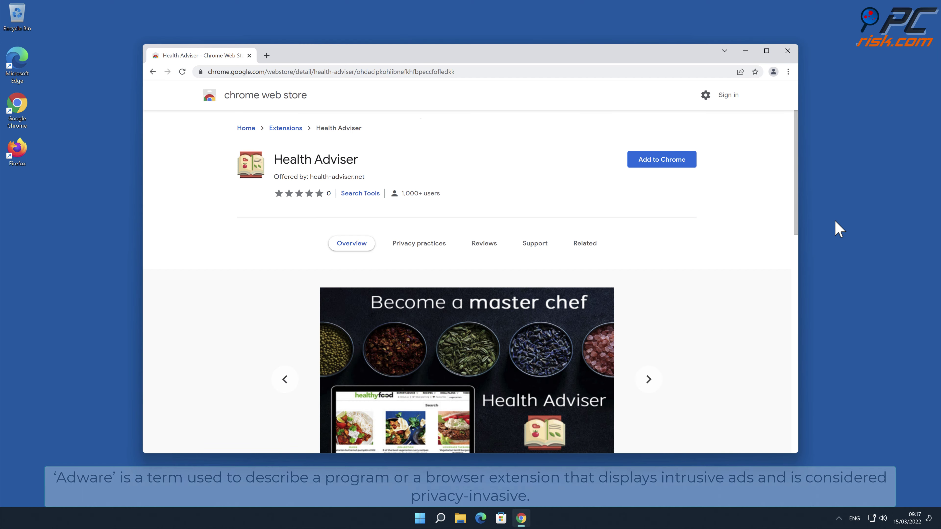
# Add the Health Adviser extension to Chrome from its Web Store page and confirm the install.
pyautogui.moveTo(794, 196); pyautogui.dragTo(798, 334)
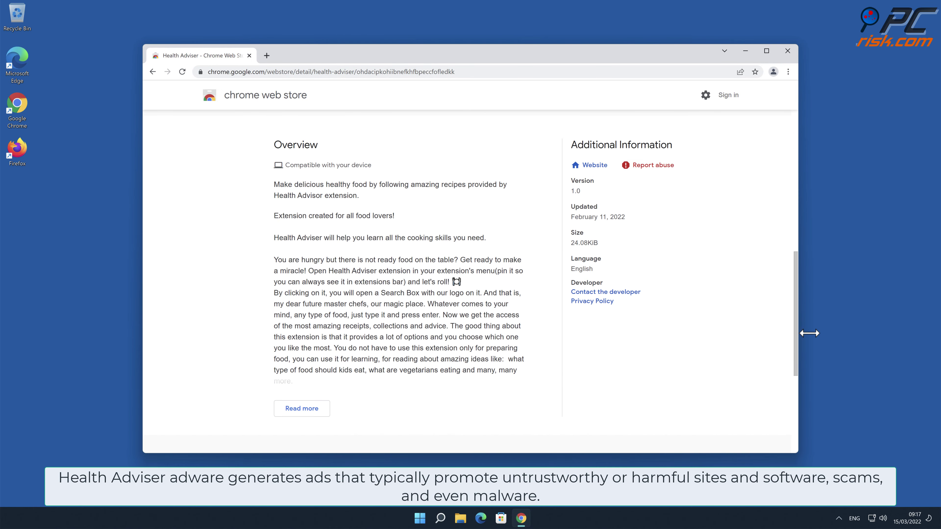
pyautogui.click(813, 341)
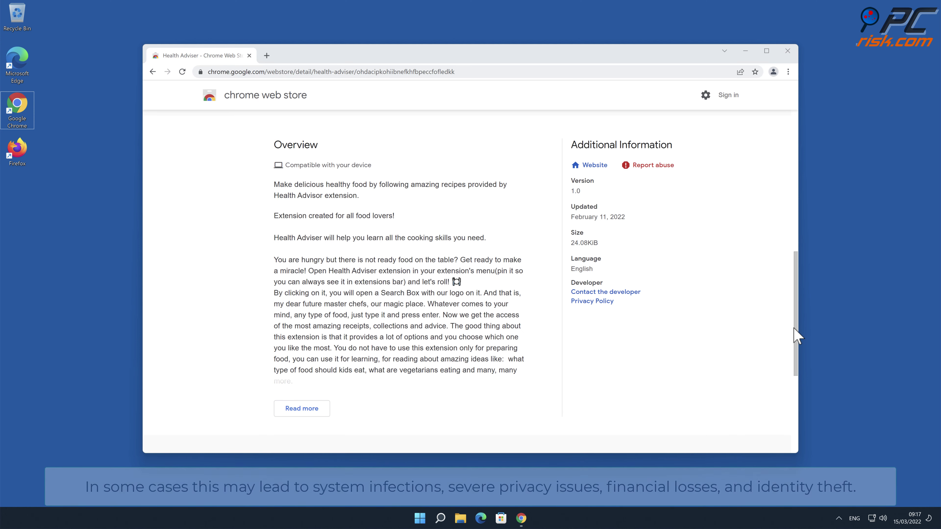
pyautogui.moveTo(797, 336); pyautogui.dragTo(796, 166)
pyautogui.click(681, 164)
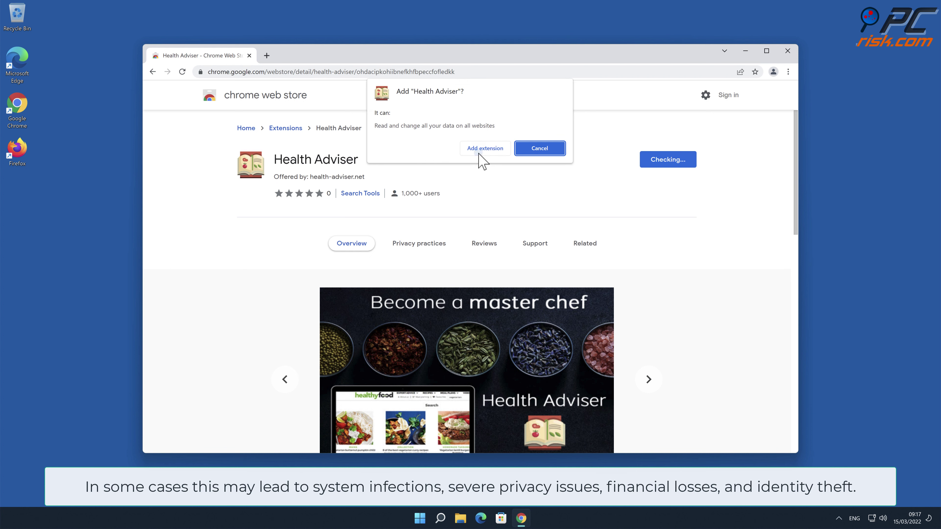
pyautogui.click(480, 152)
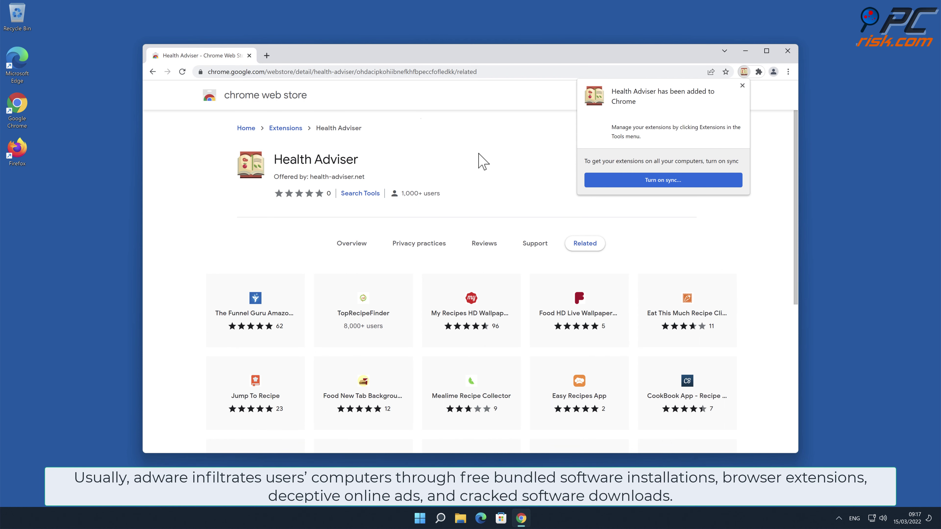
# Dismiss the added notice, view Health Adviser on Chrome's Extensions page, then close Chrome.
pyautogui.click(742, 86)
pyautogui.click(788, 72)
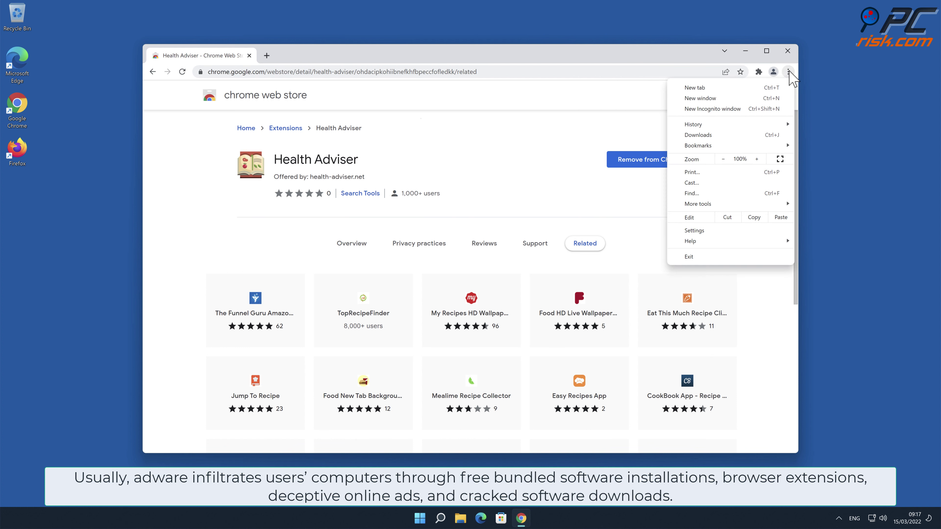
pyautogui.moveTo(723, 203)
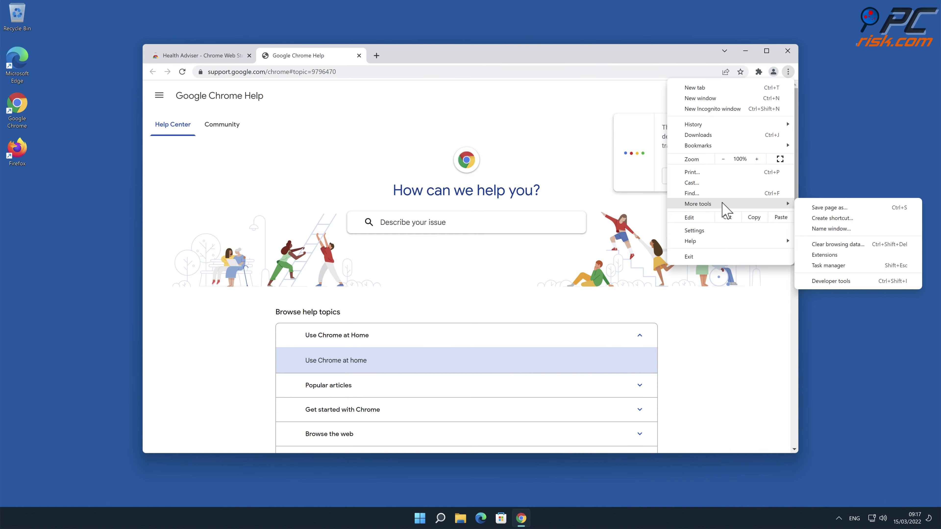
pyautogui.click(838, 255)
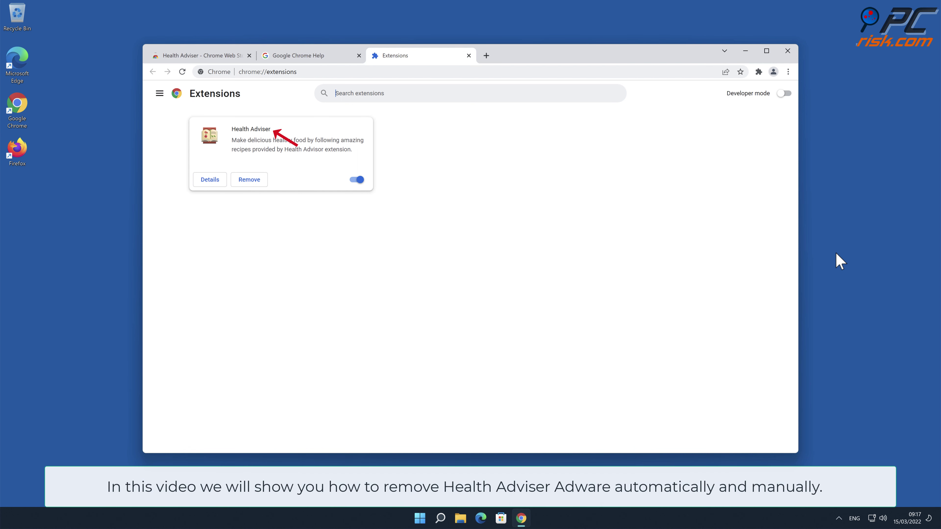
pyautogui.click(791, 52)
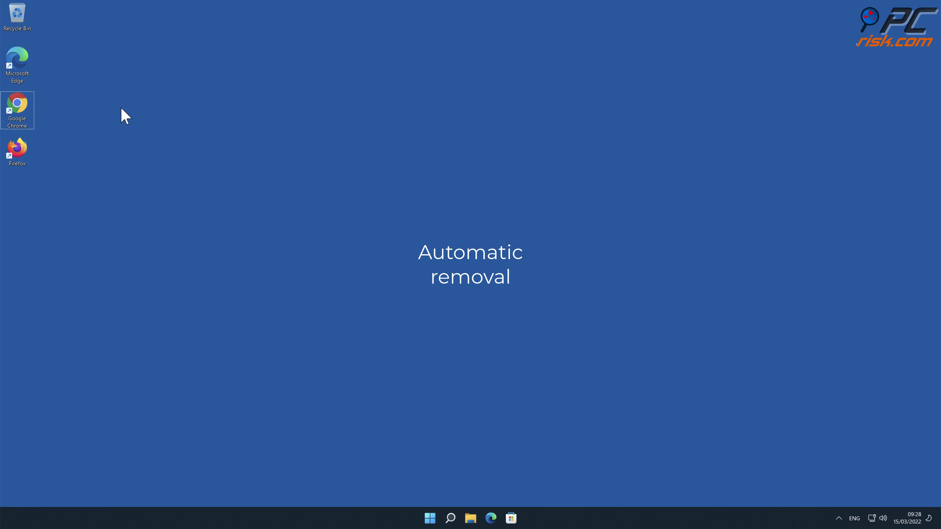
pyautogui.doubleClick(29, 117)
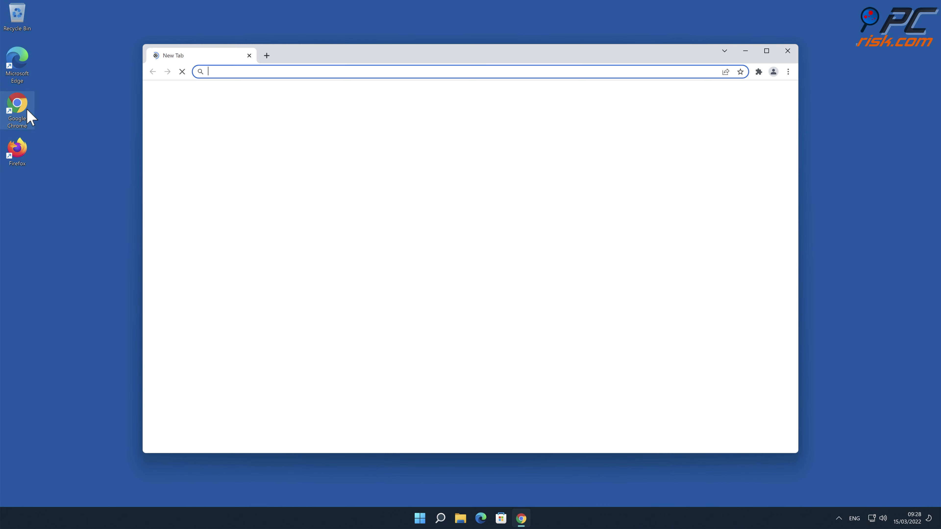
pyautogui.write('www.')
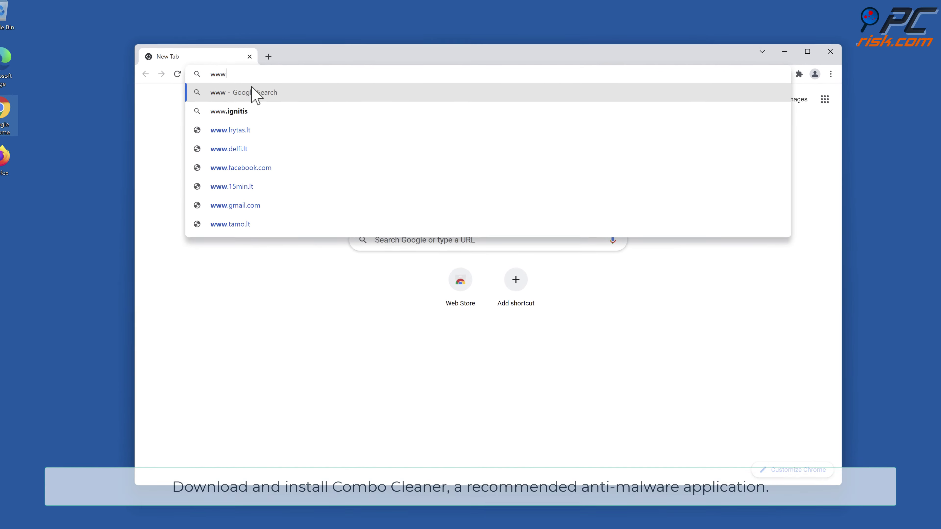
pyautogui.write('comb')
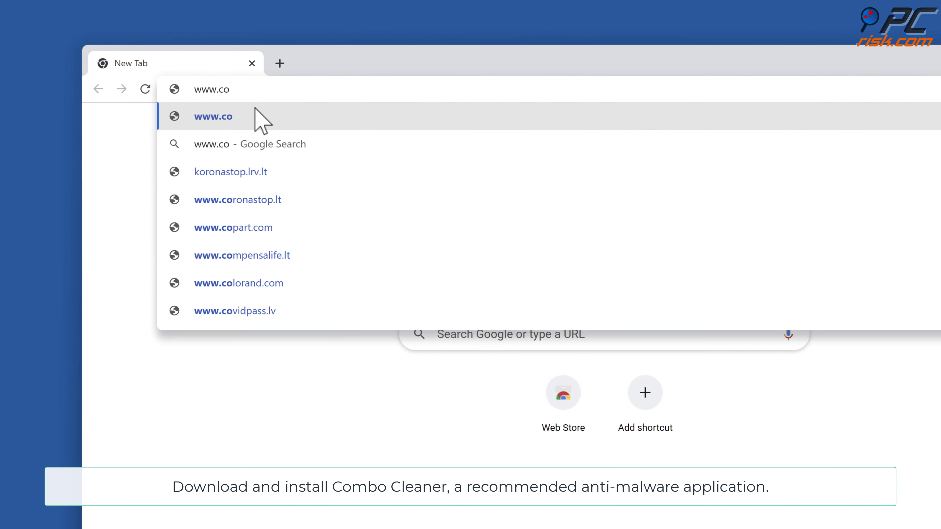
pyautogui.write('o')
pyautogui.write('cleaner.com')
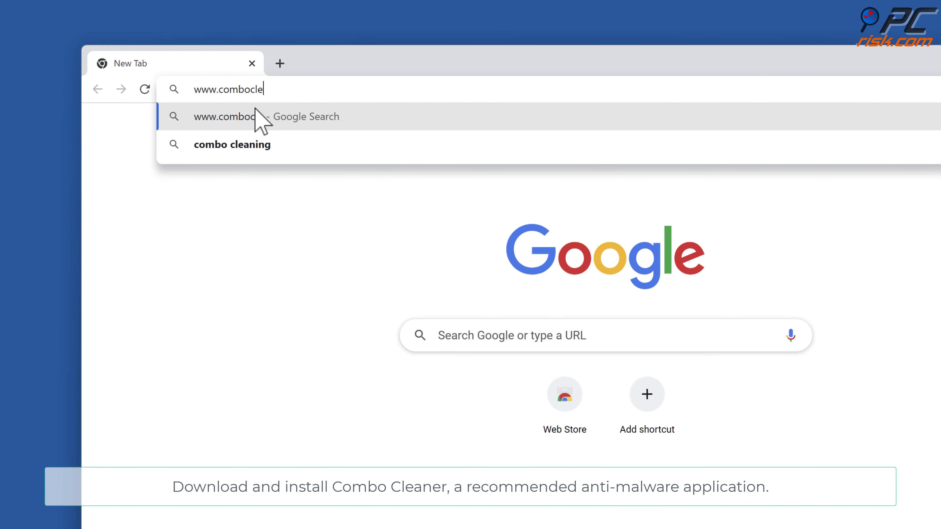
pyautogui.click(259, 116)
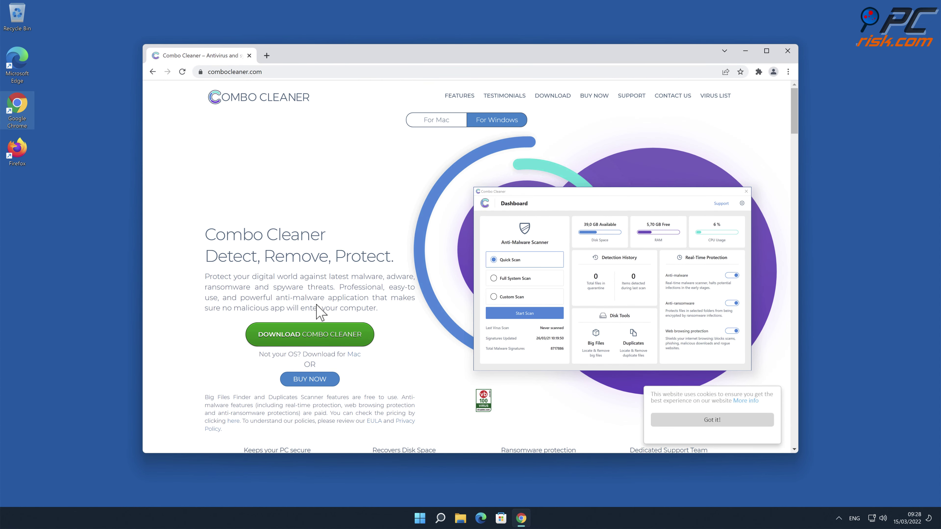
# Download CCSetup.exe and install Combo Cleaner through its setup wizard, approving the permission prompt.
pyautogui.click(322, 336)
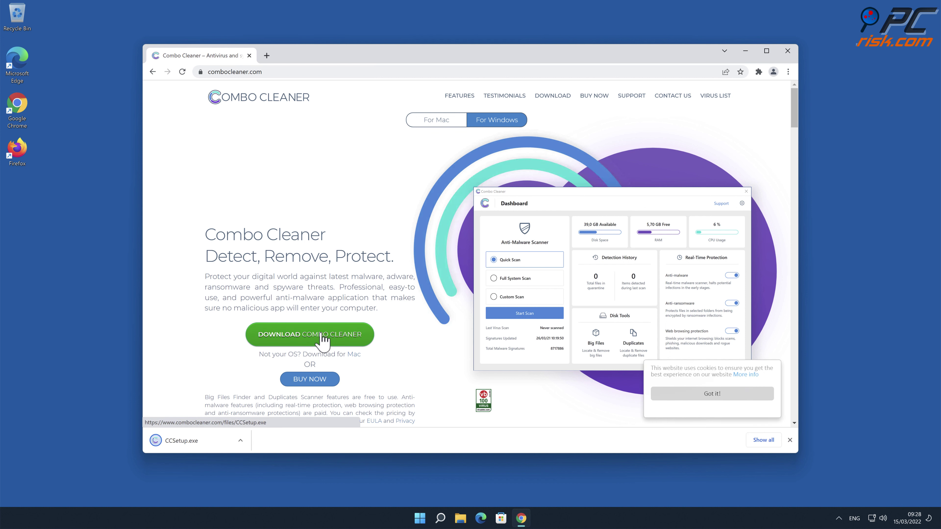
pyautogui.click(203, 442)
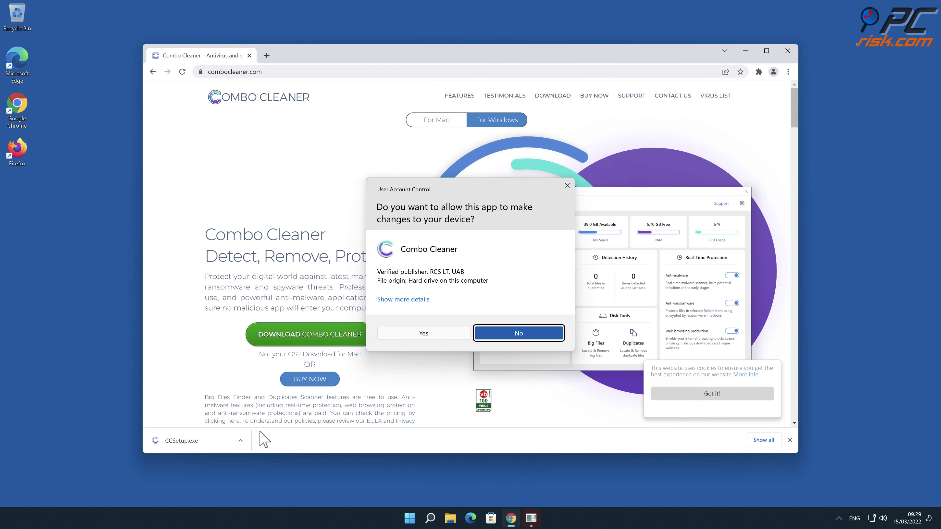
pyautogui.hotkey('alt', 'y')
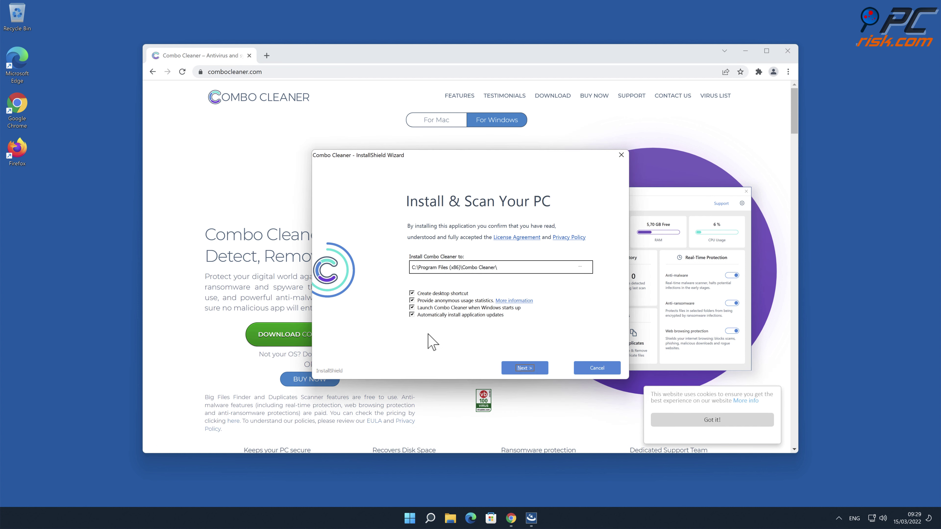
pyautogui.click(529, 372)
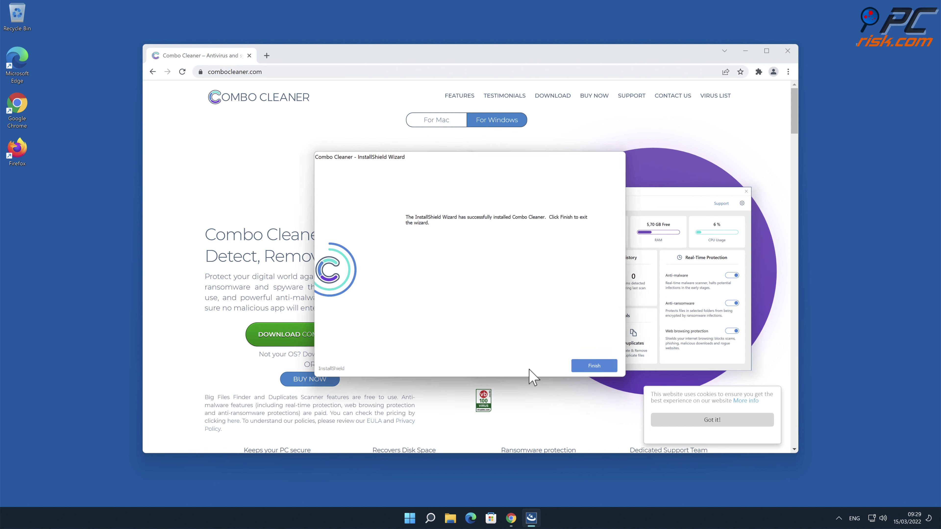
pyautogui.click(593, 368)
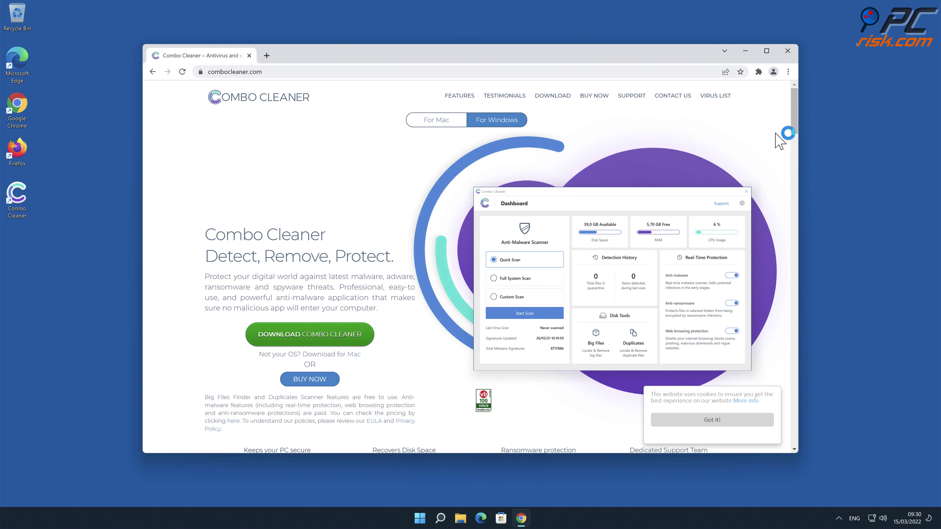
# Close Chrome and quarantine the Health Adviser Unwanted Extension found by Combo Cleaner's scan.
pyautogui.click(788, 52)
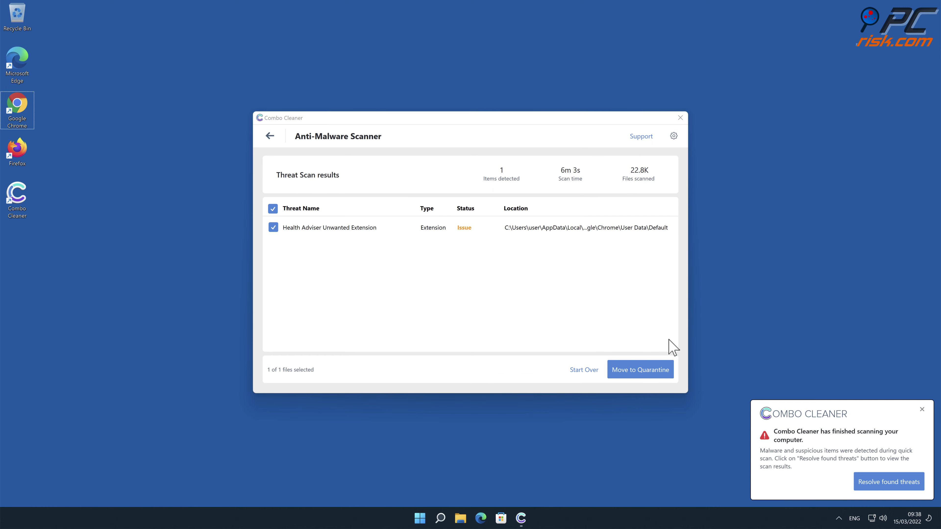
pyautogui.click(657, 369)
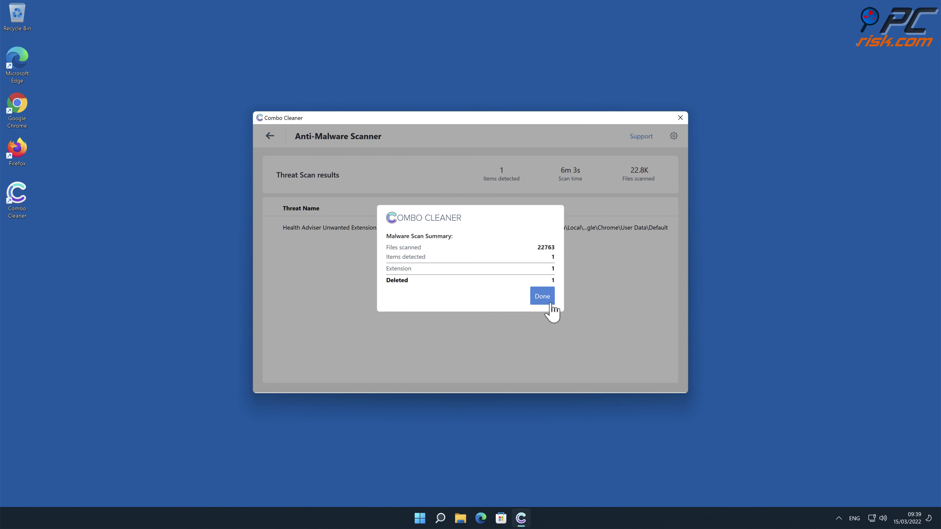
pyautogui.click(543, 297)
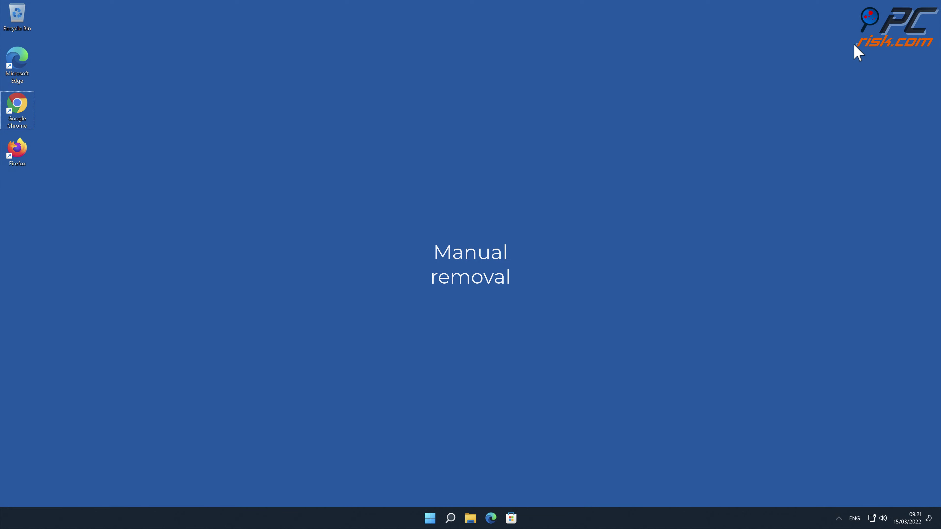
# Launch Chrome and remove Health Adviser from More tools > Extensions, confirming the removal.
pyautogui.click(25, 120)
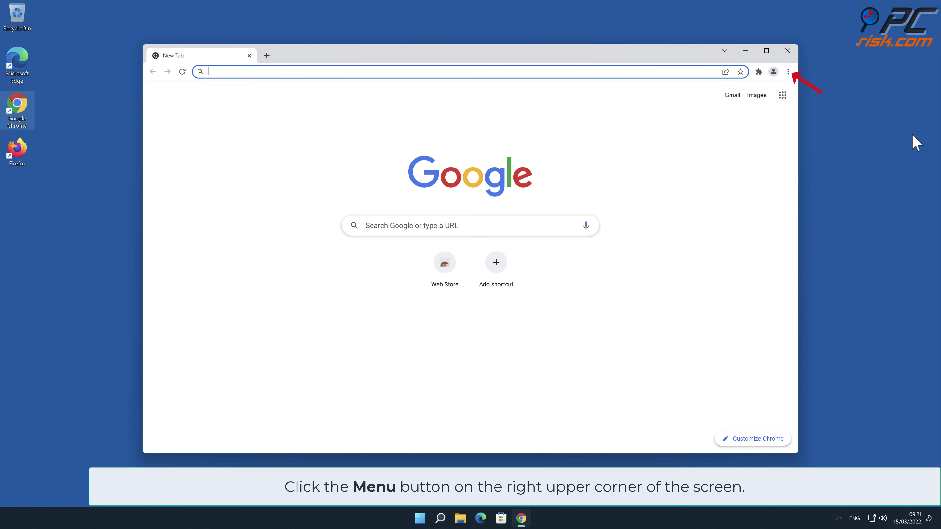
pyautogui.click(789, 73)
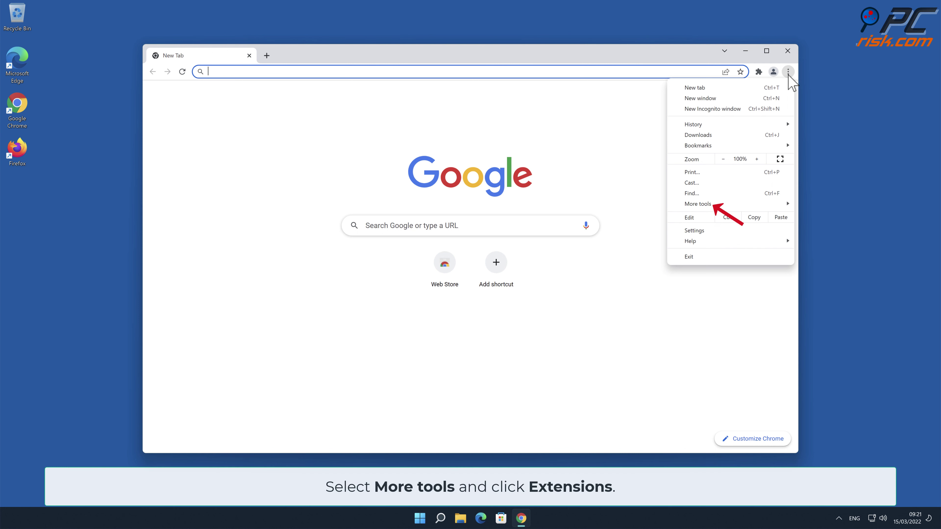
pyautogui.click(720, 206)
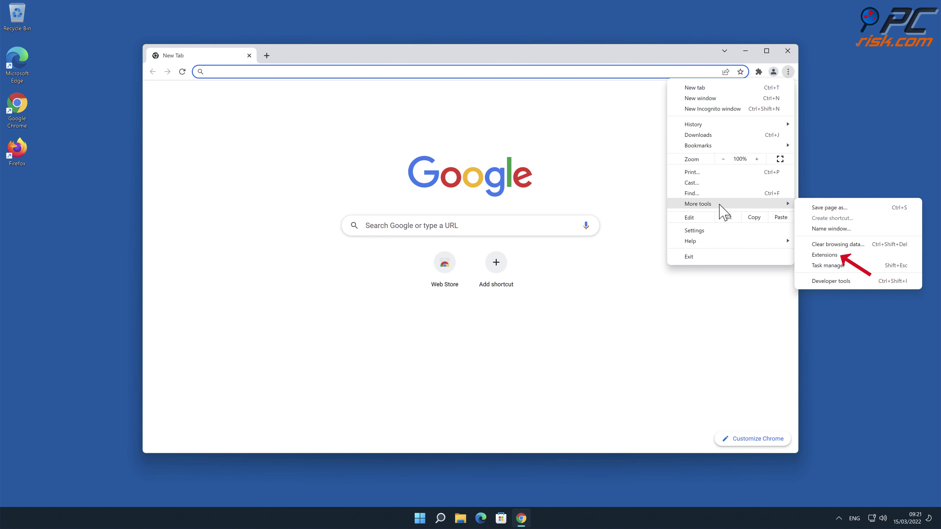
pyautogui.click(853, 255)
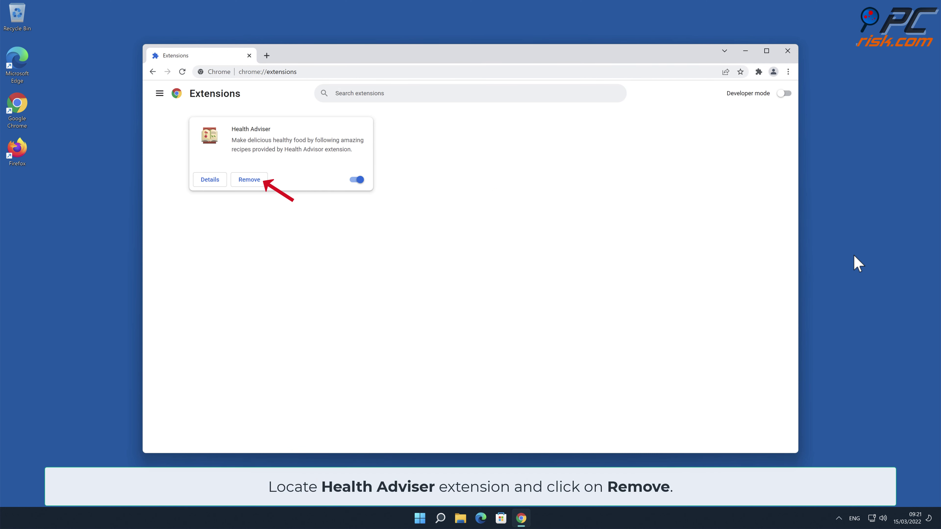
pyautogui.click(250, 181)
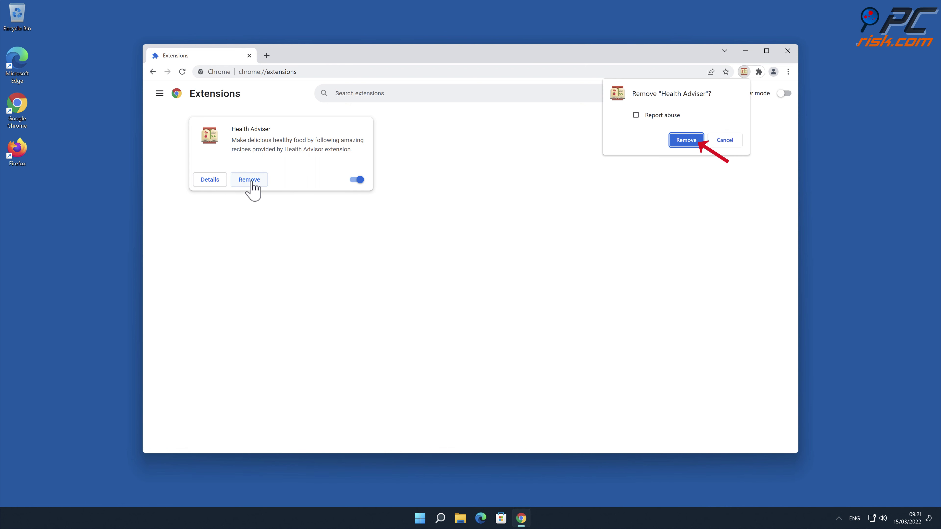
pyautogui.click(681, 141)
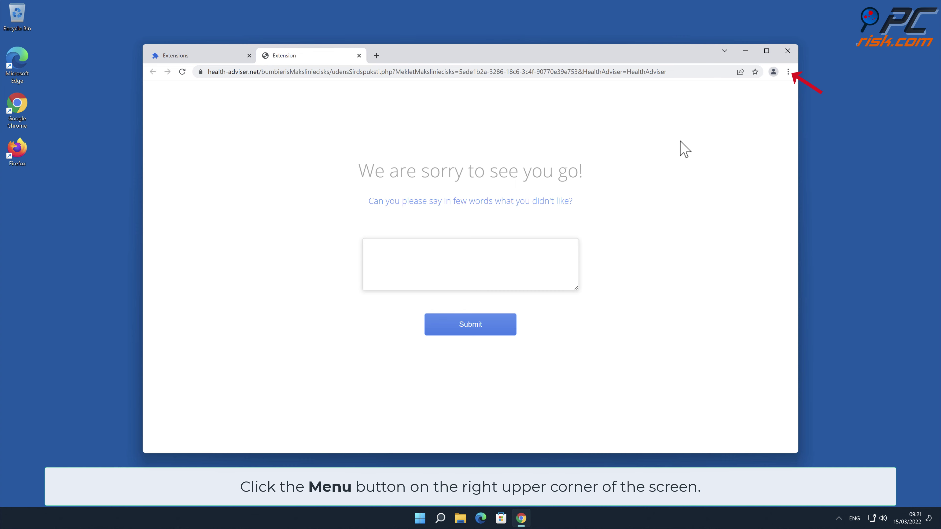
# Reset Chrome with Reset and clean up > Restore settings to their original defaults, then close it.
pyautogui.click(788, 72)
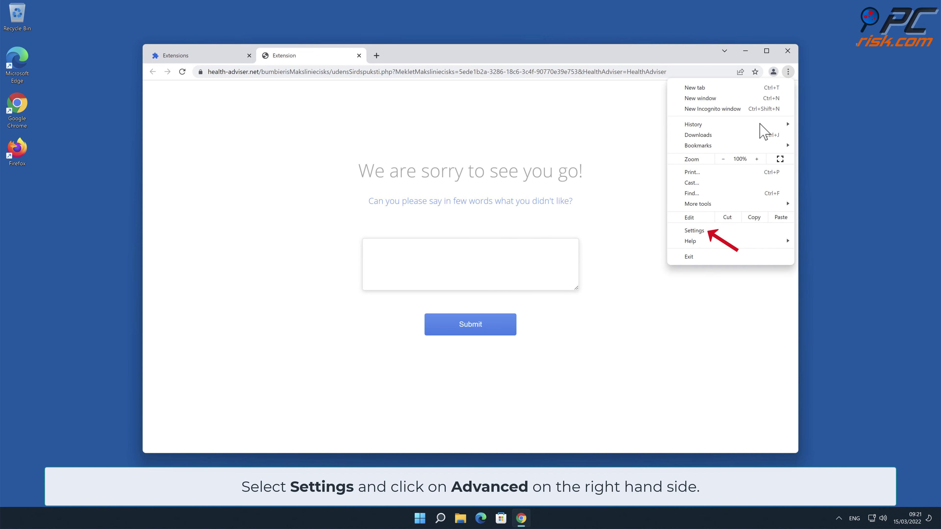
pyautogui.click(724, 231)
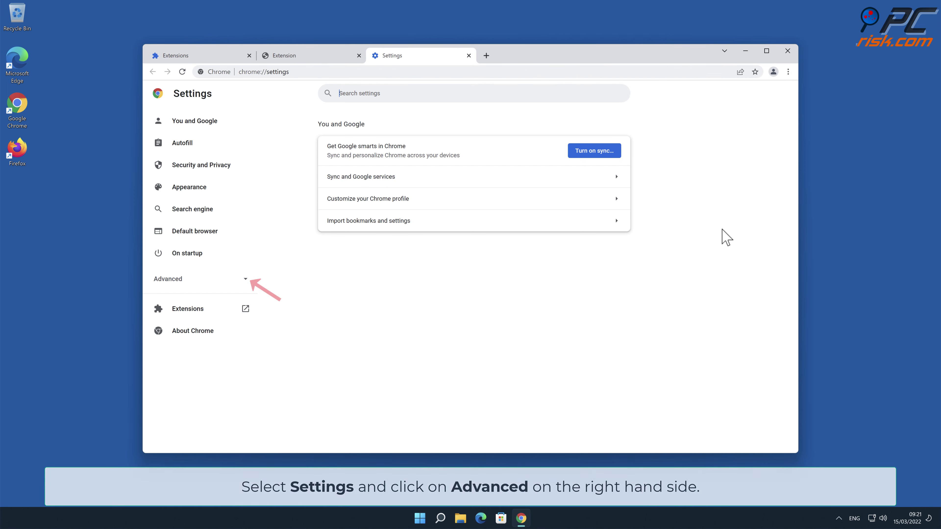
pyautogui.click(244, 280)
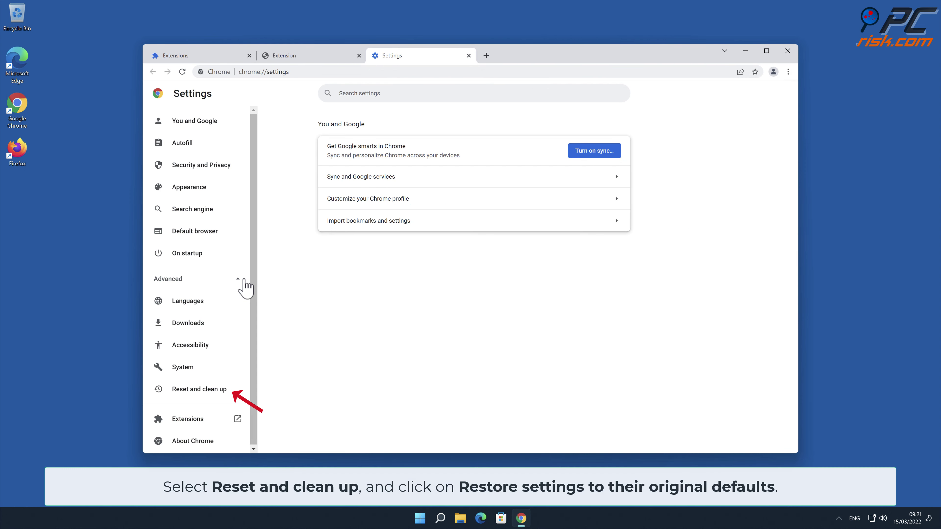
pyautogui.click(190, 388)
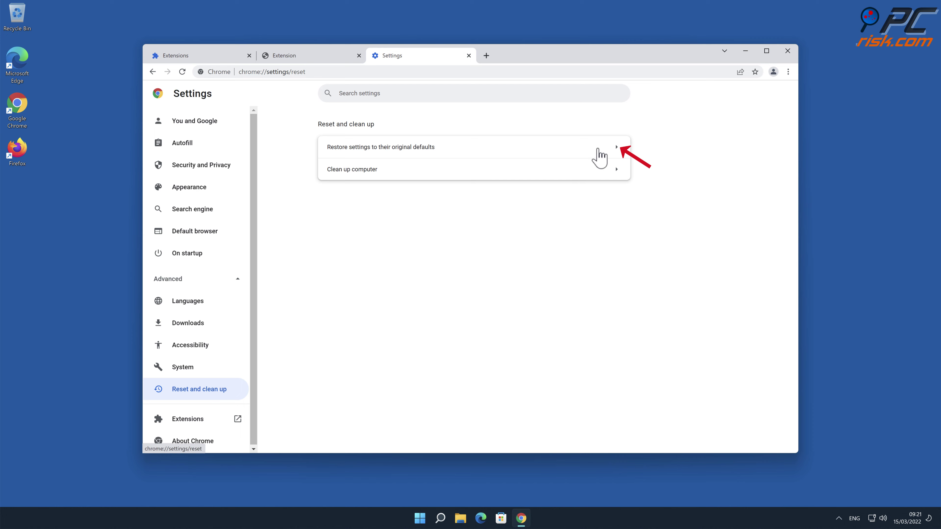
pyautogui.click(609, 148)
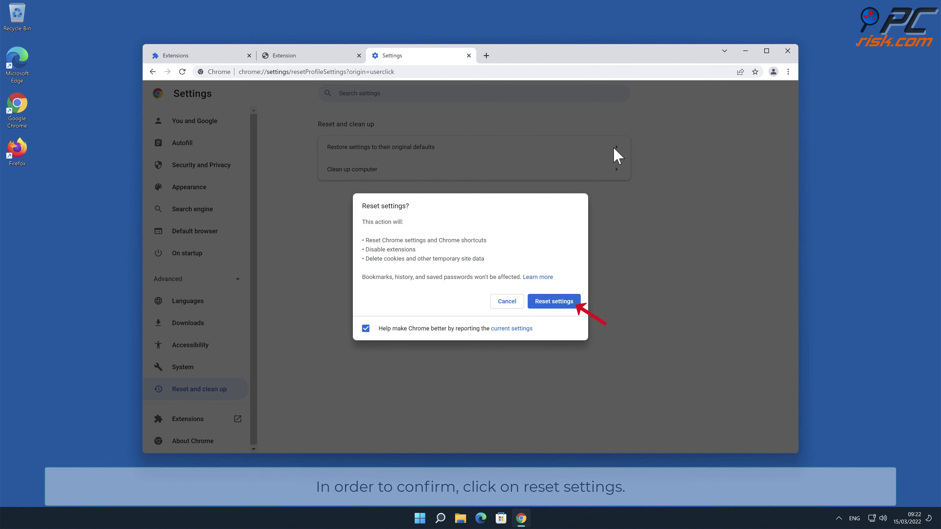
pyautogui.click(560, 303)
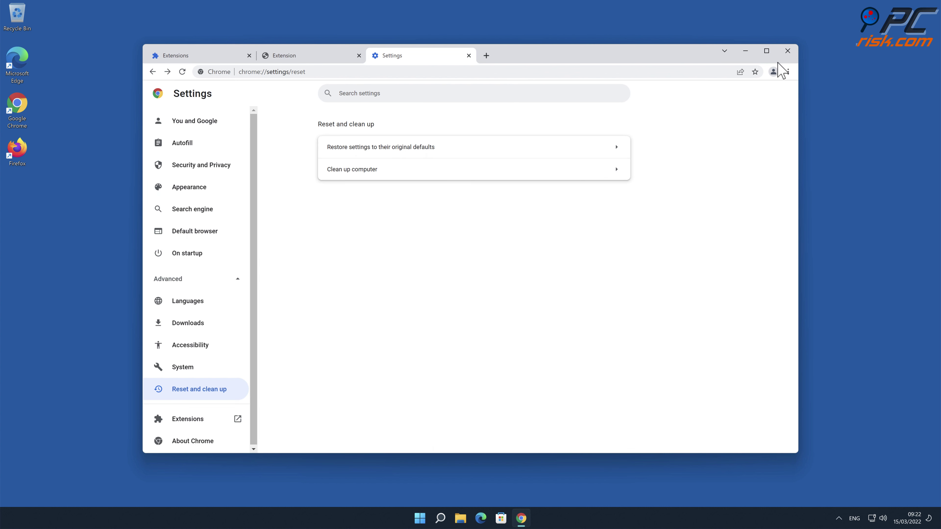
pyautogui.click(788, 52)
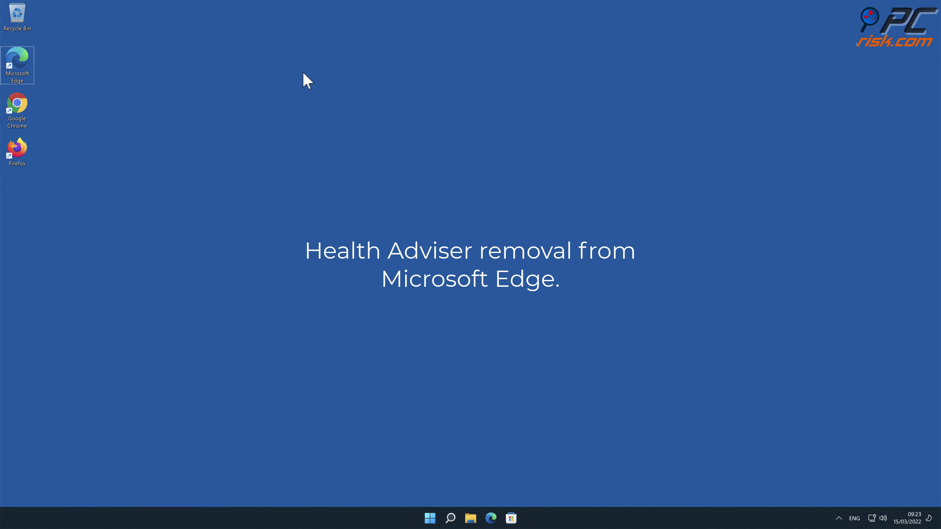
# Launch Edge and remove Health Adviser from its Manage extensions page, confirming the removal.
pyautogui.doubleClick(19, 67)
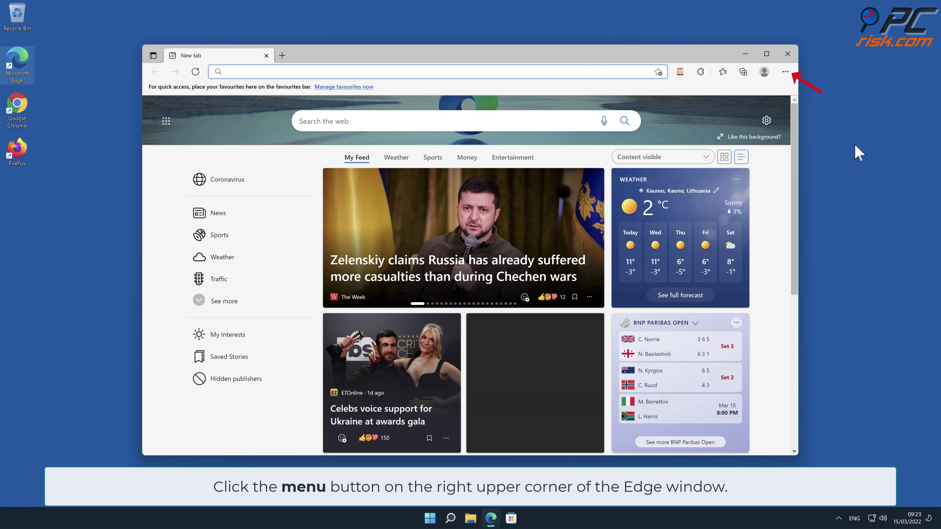
pyautogui.click(786, 71)
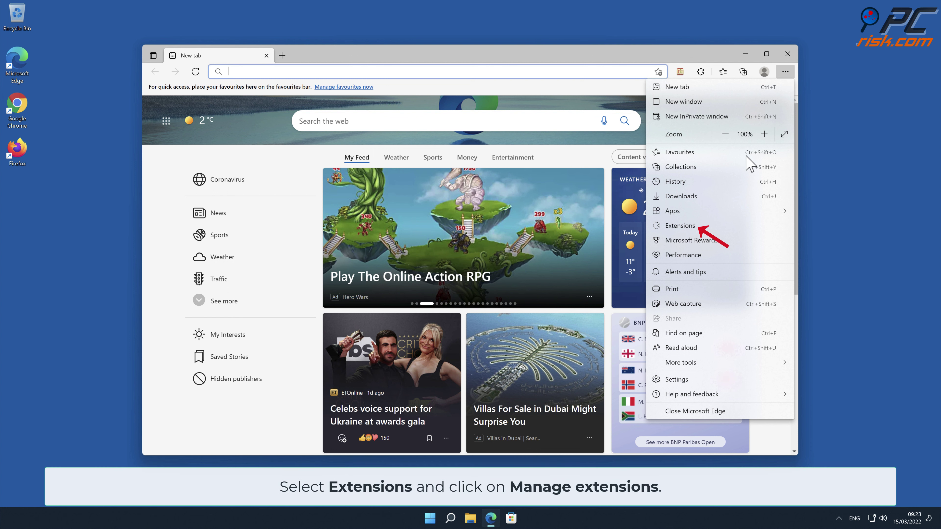
pyautogui.click(689, 226)
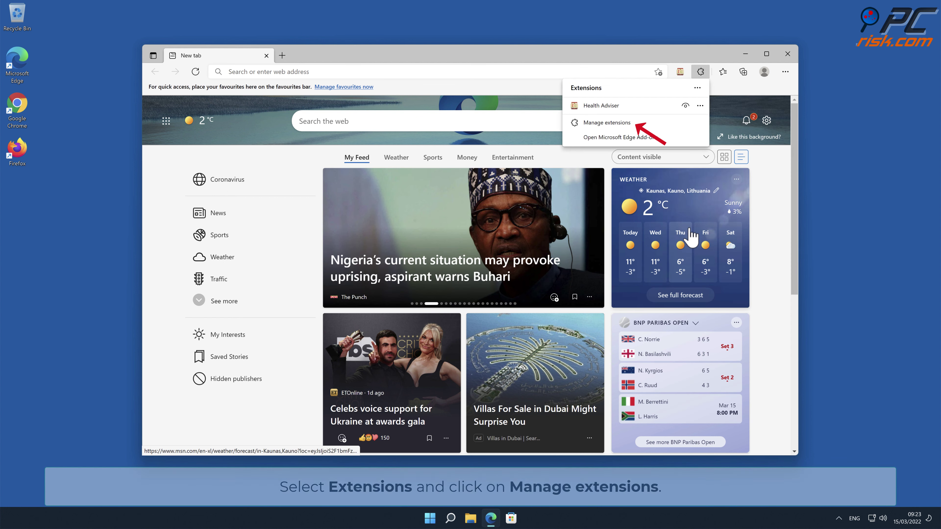
pyautogui.click(618, 123)
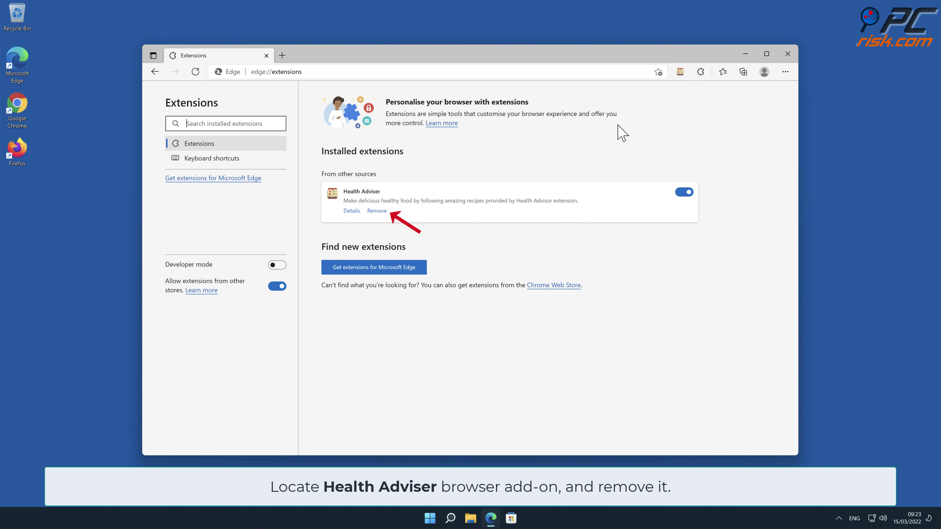
pyautogui.click(376, 211)
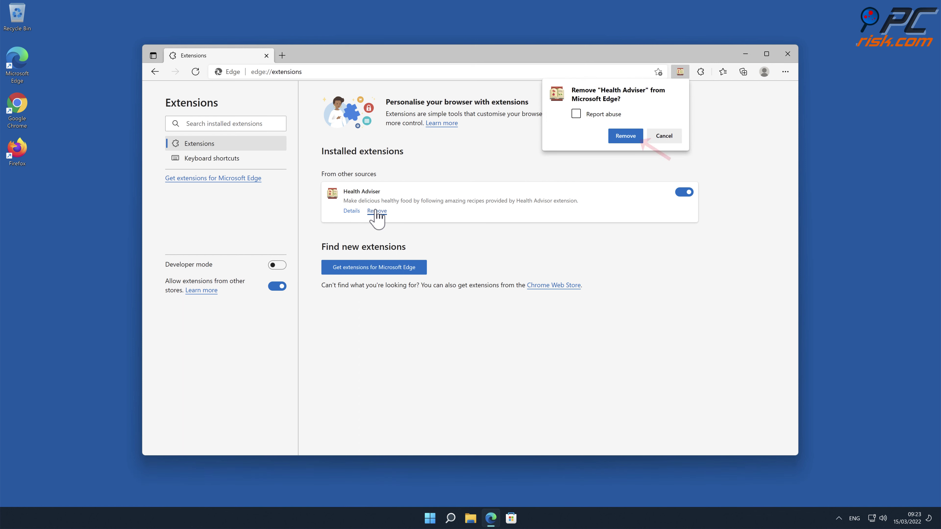
pyautogui.click(625, 137)
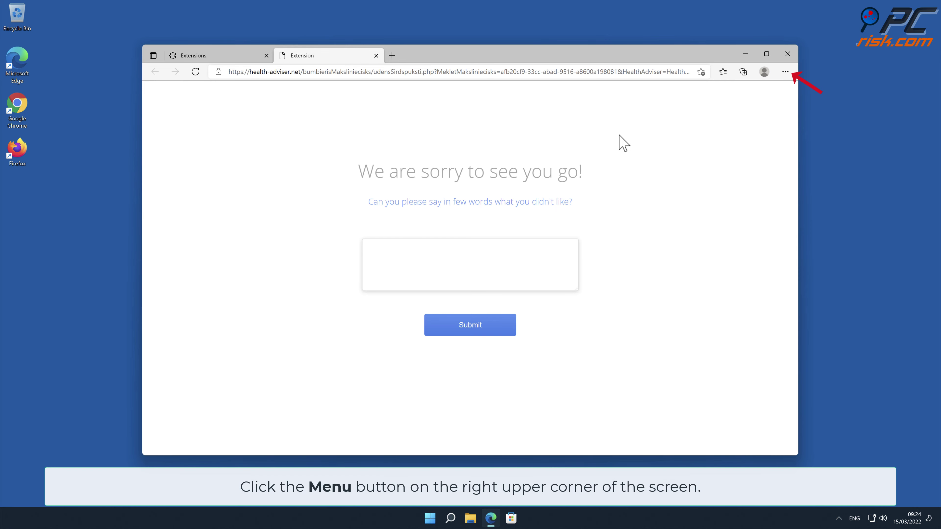
# Reset Edge with Settings > Reset settings > Restore settings to their default values, then close it.
pyautogui.click(785, 72)
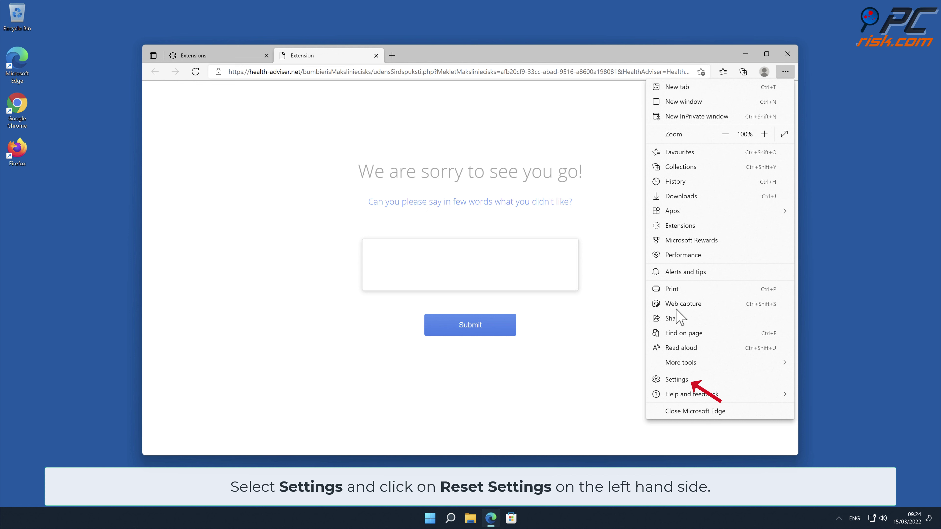
pyautogui.click(676, 379)
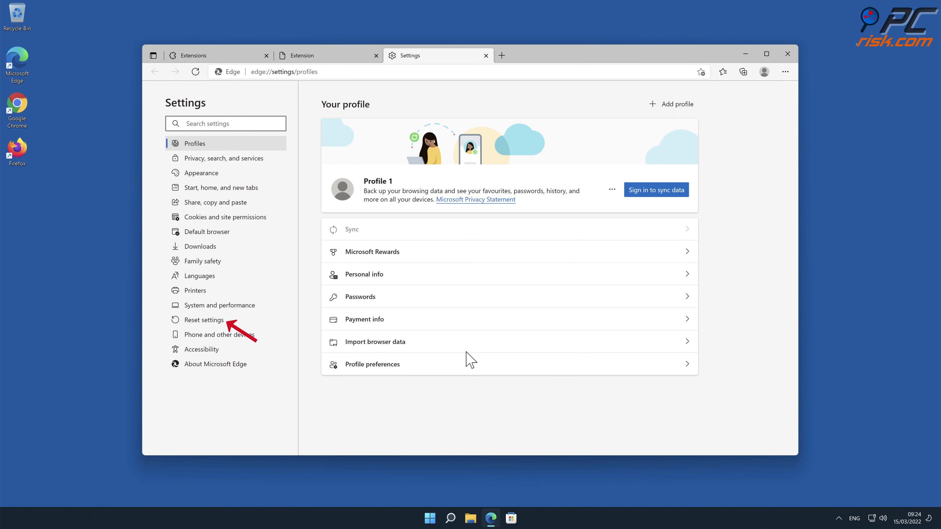
pyautogui.click(214, 321)
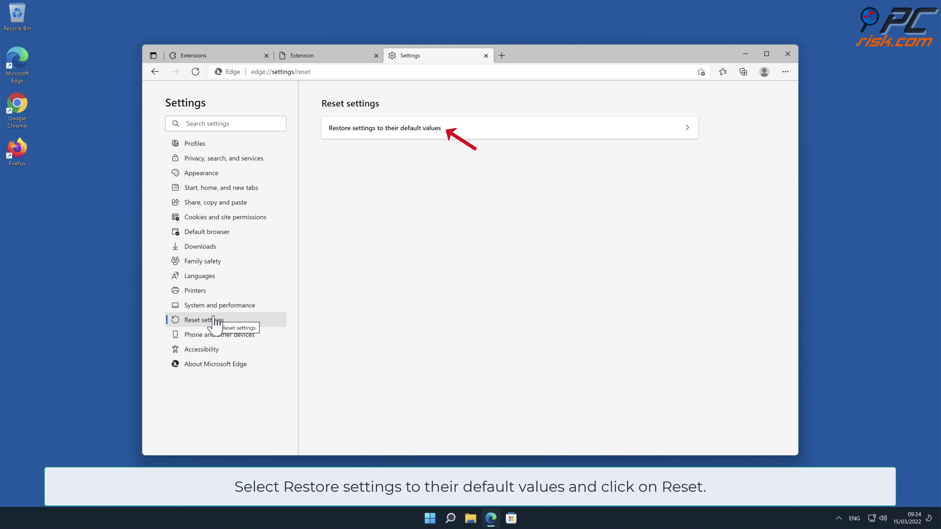
pyautogui.click(688, 128)
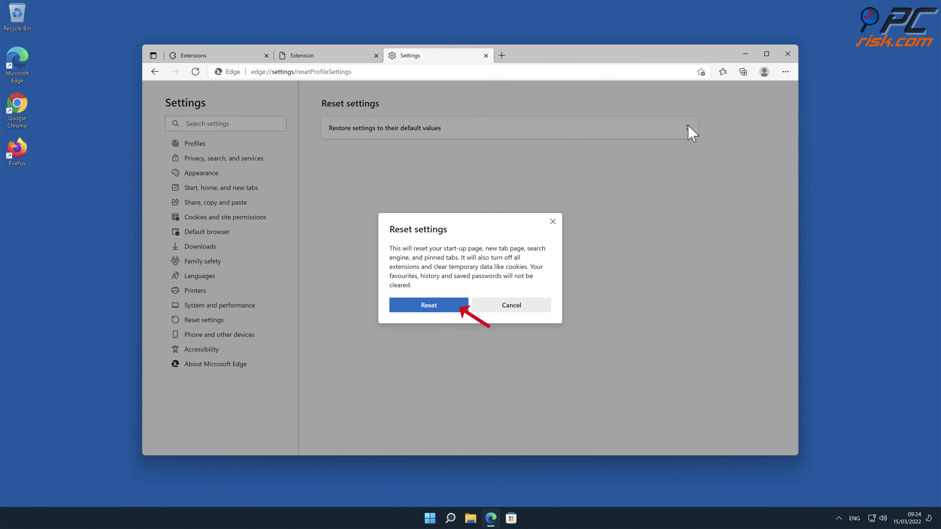
pyautogui.click(447, 306)
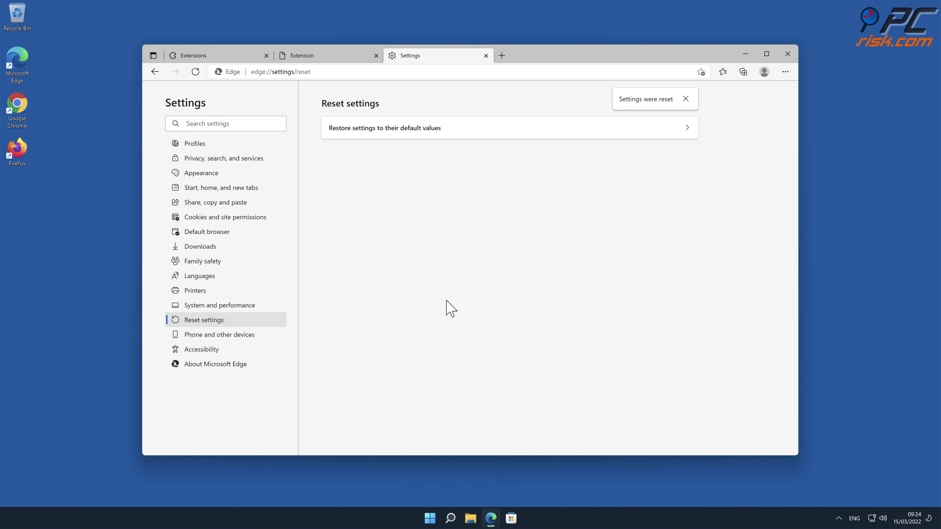
pyautogui.click(787, 54)
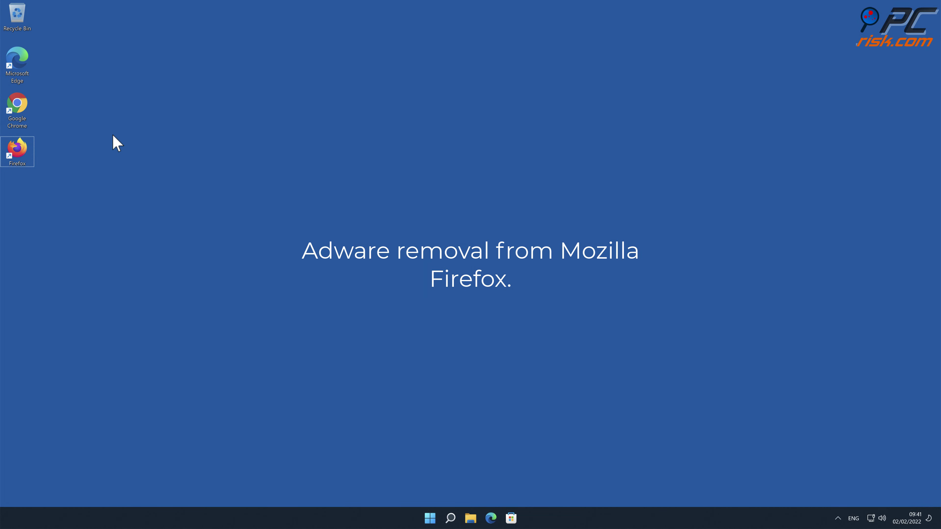
# Launch Mozilla Firefox and show the Extensions list in the Add-ons Manager.
pyautogui.doubleClick(22, 150)
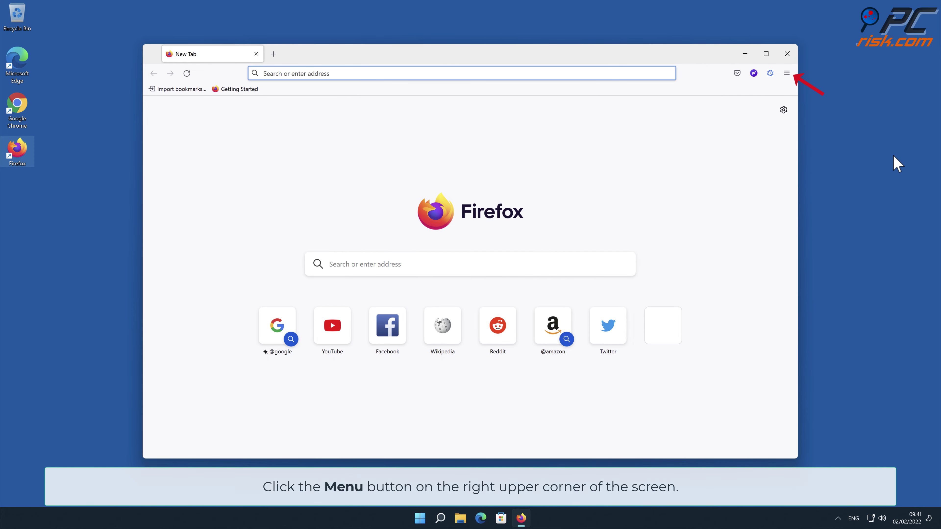
pyautogui.click(787, 73)
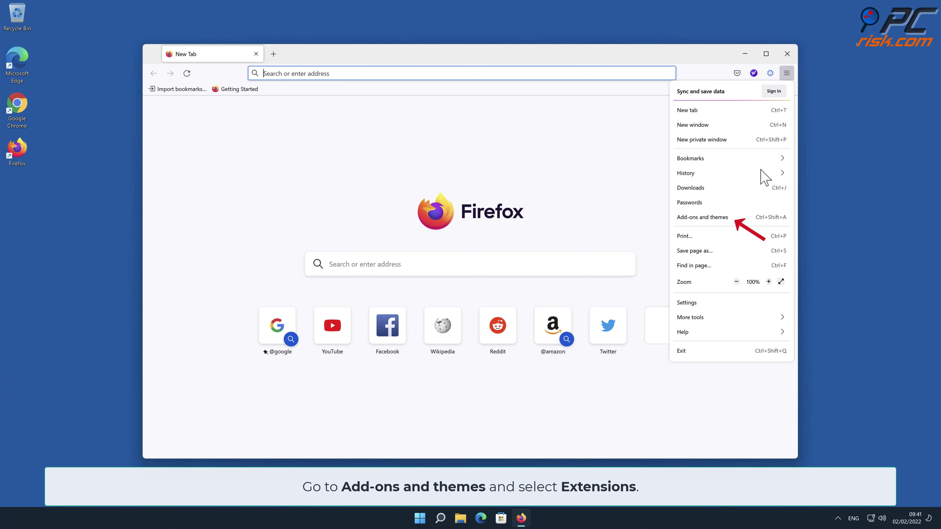
pyautogui.click(757, 217)
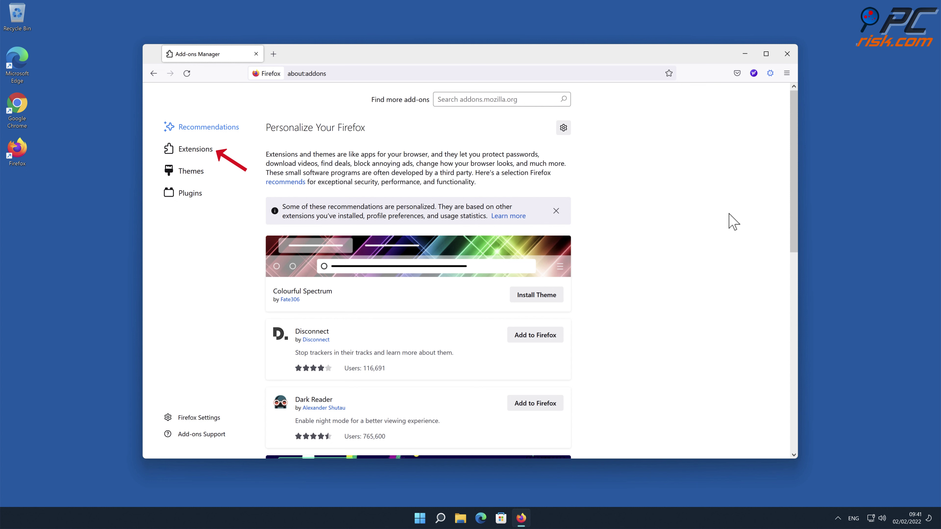
pyautogui.click(209, 148)
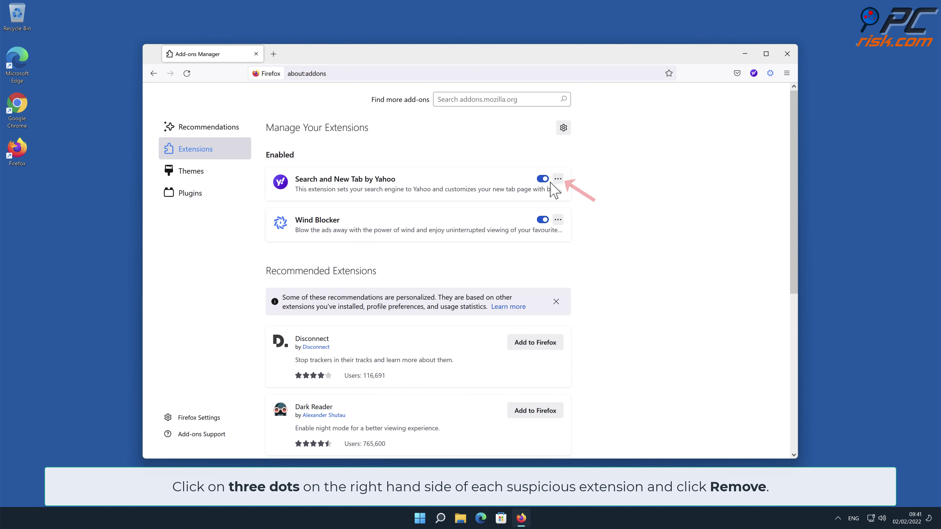
# Remove and confirm removal of Search and New Tab by Yahoo, then Wind Blocker.
pyautogui.click(558, 180)
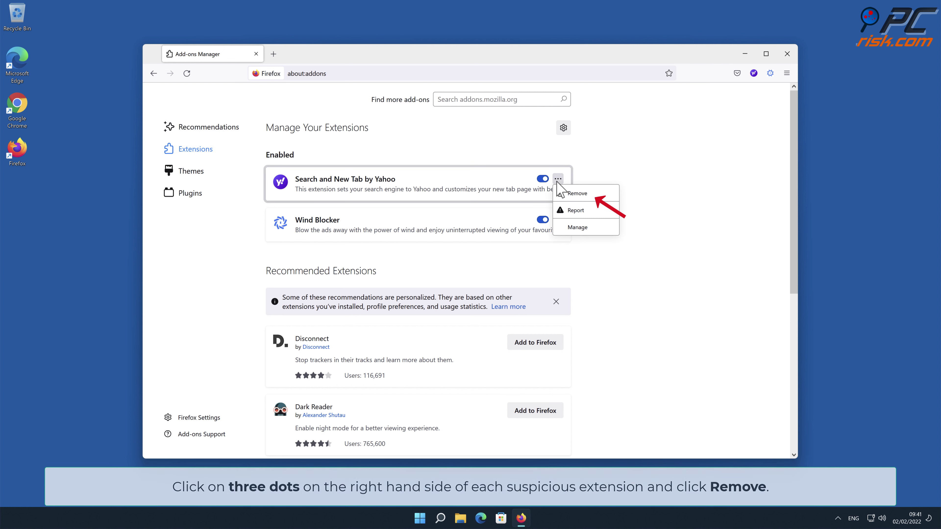
pyautogui.click(584, 193)
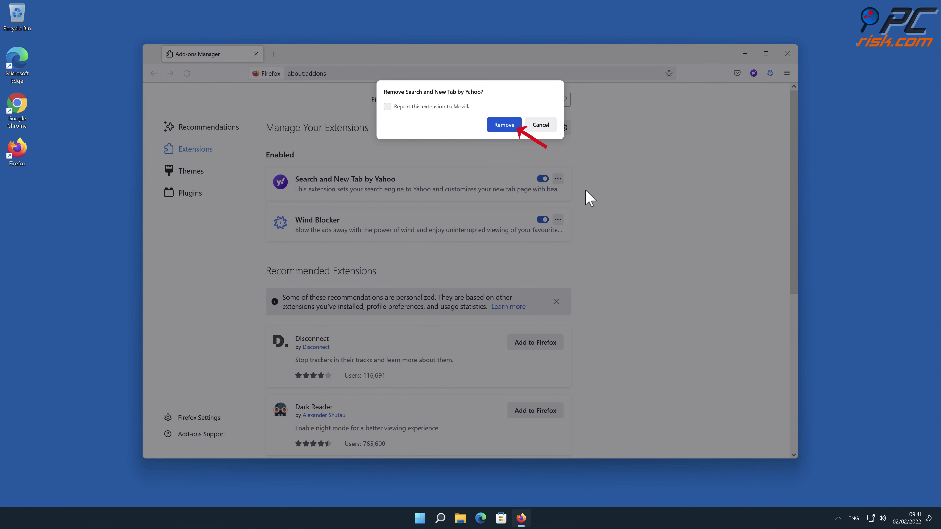
pyautogui.click(510, 127)
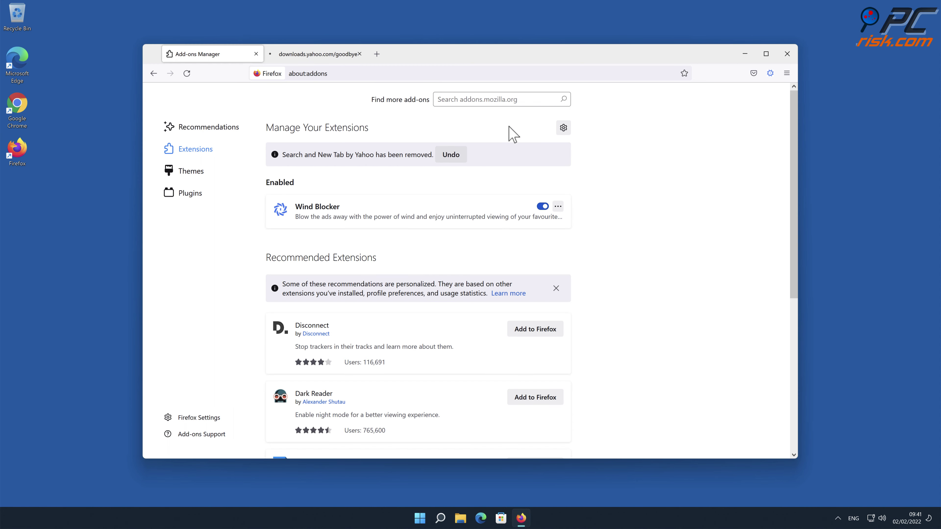
pyautogui.click(558, 206)
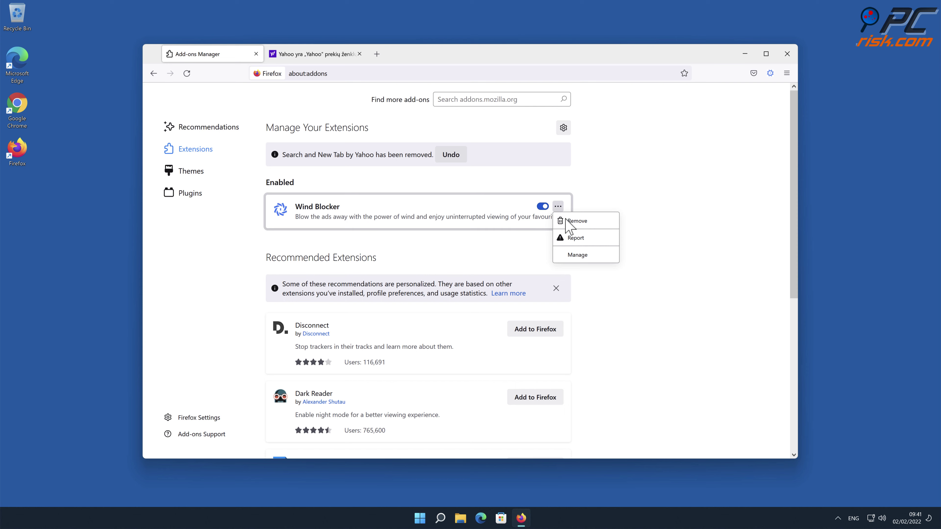
pyautogui.click(576, 221)
pyautogui.click(511, 126)
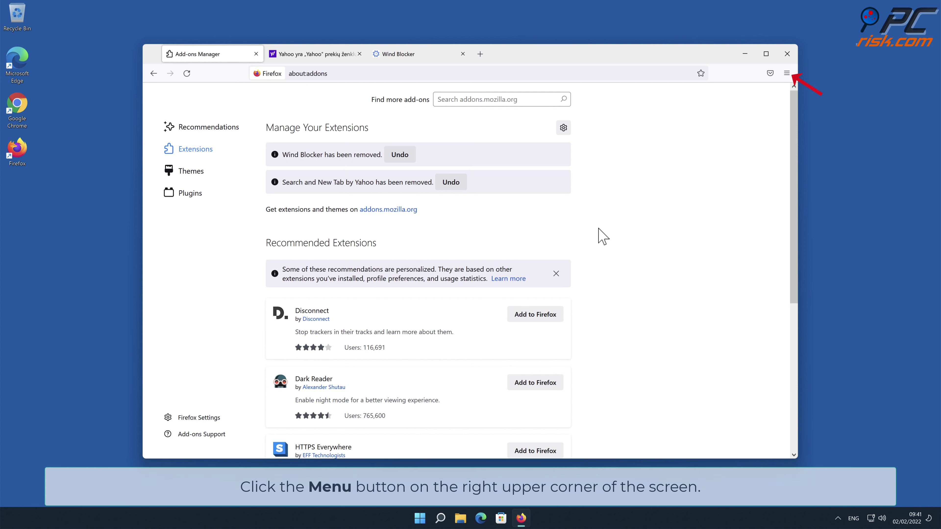
# From Help, open Troubleshooting Information and bring up the Refresh Firefox confirmation prompt.
pyautogui.click(786, 73)
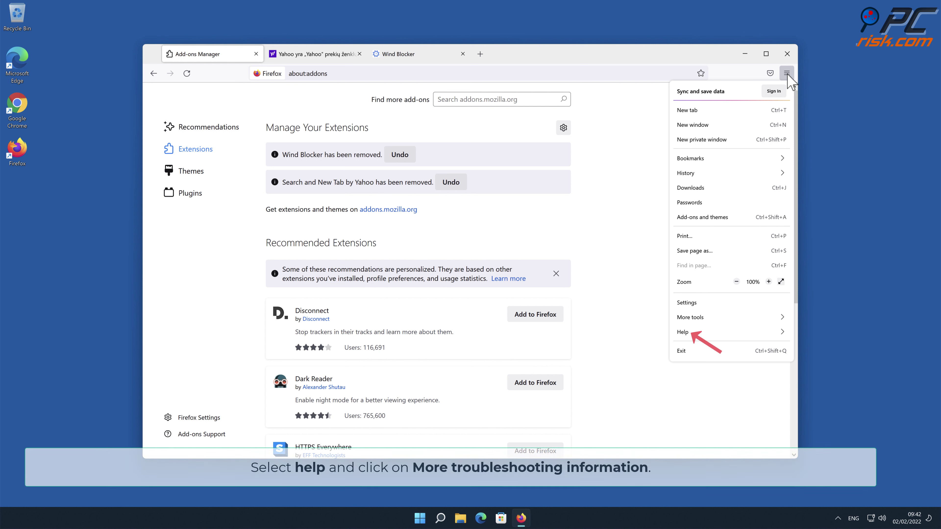
pyautogui.click(754, 332)
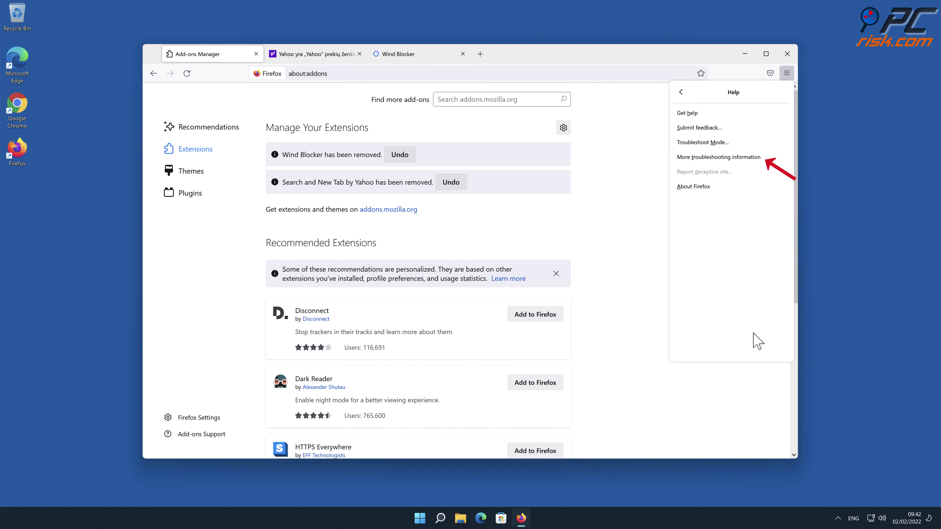
pyautogui.click(720, 157)
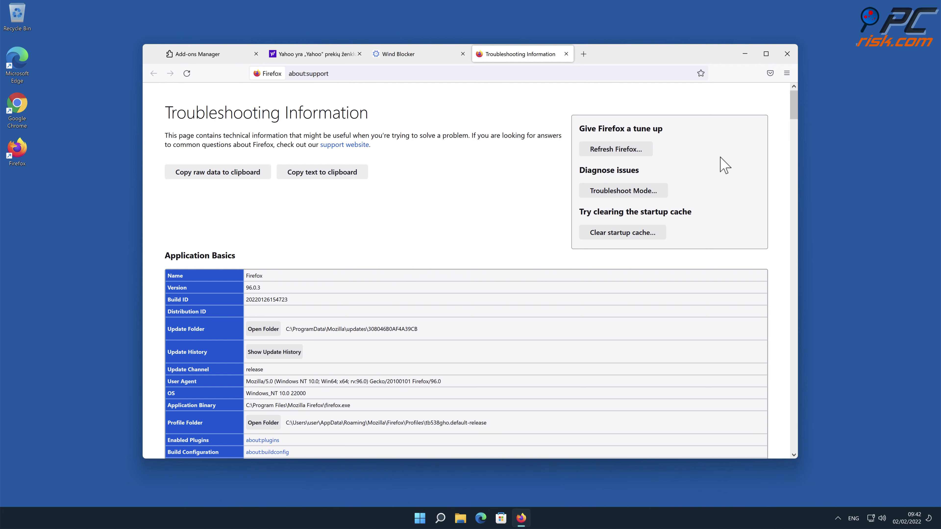
pyautogui.click(643, 152)
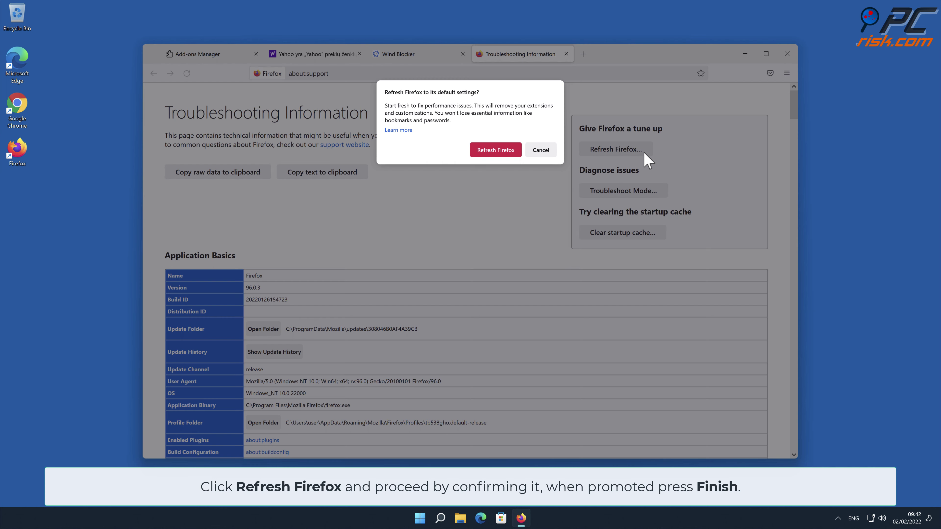